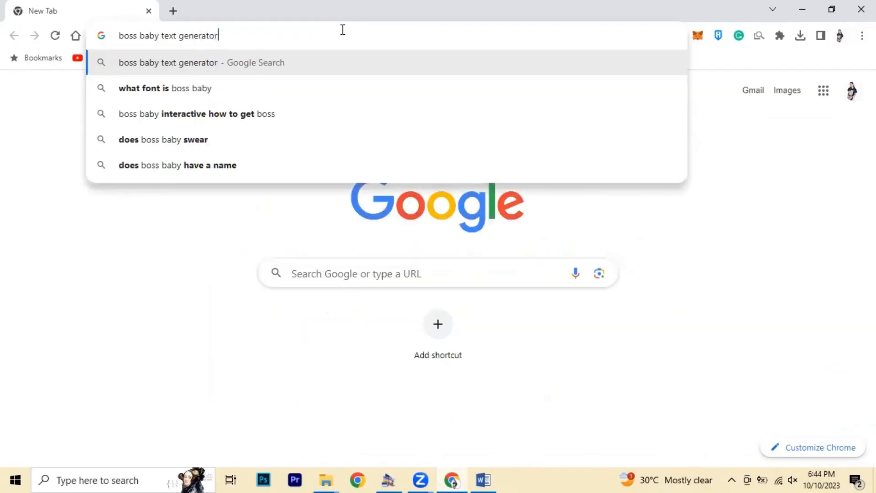
# Search Google for "boss baby text generator" and review the Boss Baby font's characters on the Font Meme page.
pyautogui.press('Return')
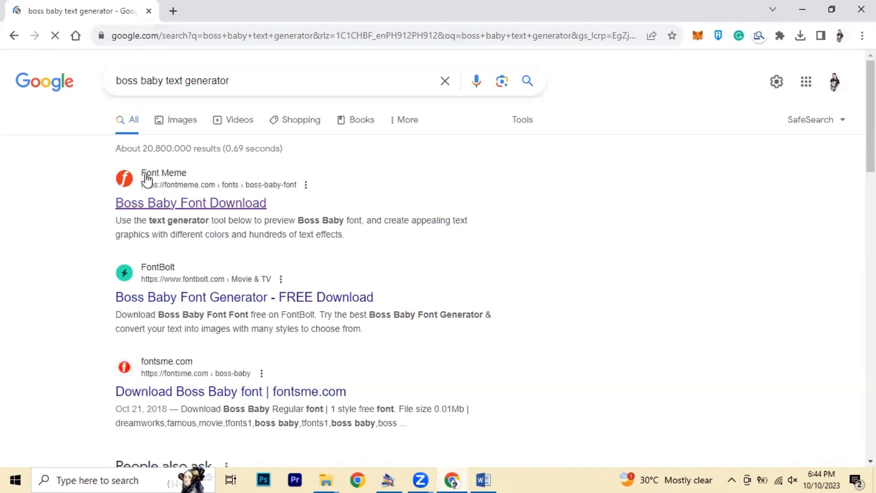
pyautogui.click(161, 204)
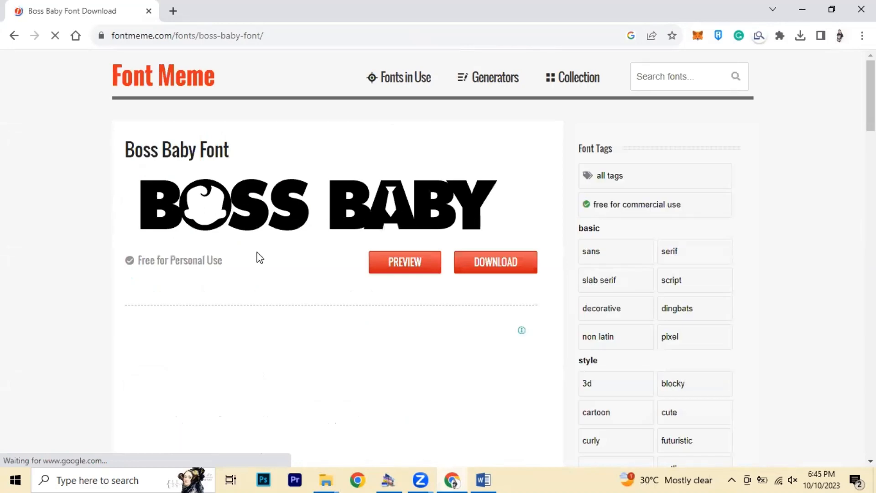
pyautogui.scroll(-7, 362, 287)
pyautogui.scroll(-3, 362, 288)
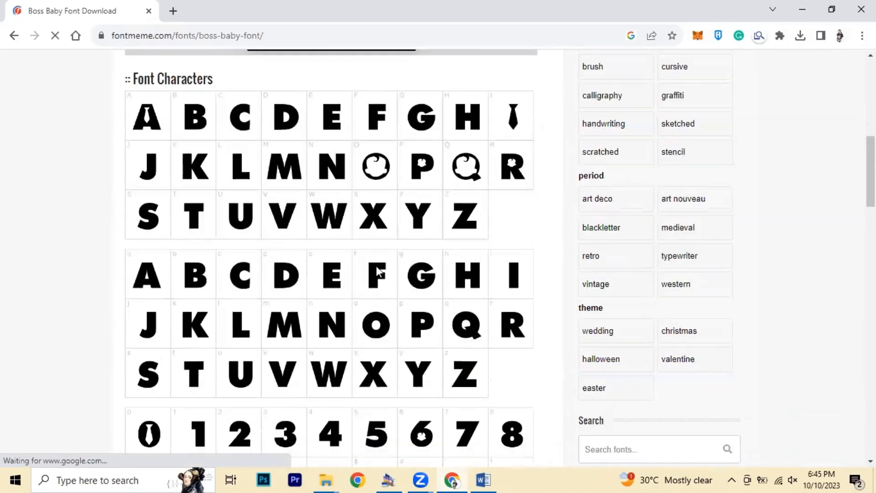
pyautogui.scroll(10, 390, 292)
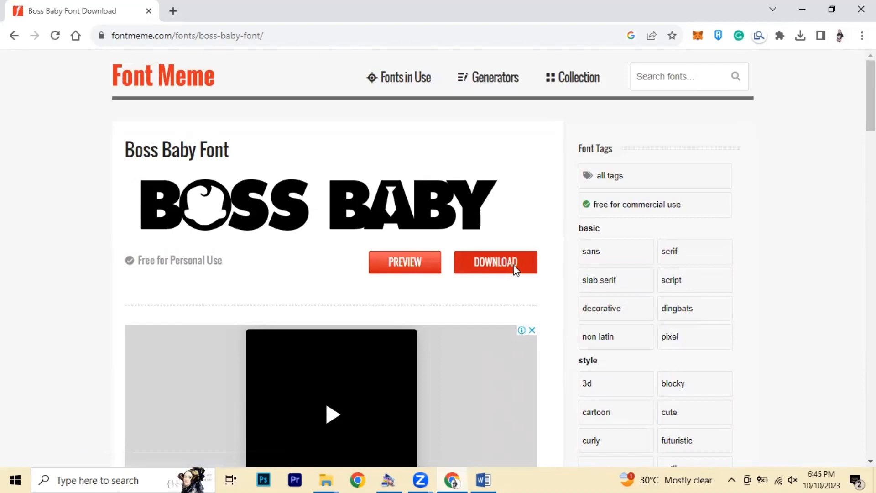
# Download the Boss Baby font and save it as boss-baby.zip on the Desktop.
pyautogui.click(514, 270)
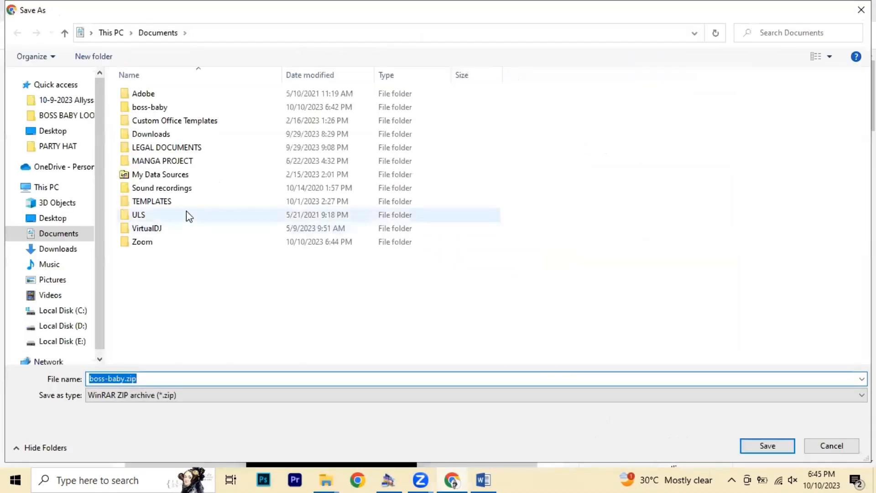
pyautogui.click(70, 218)
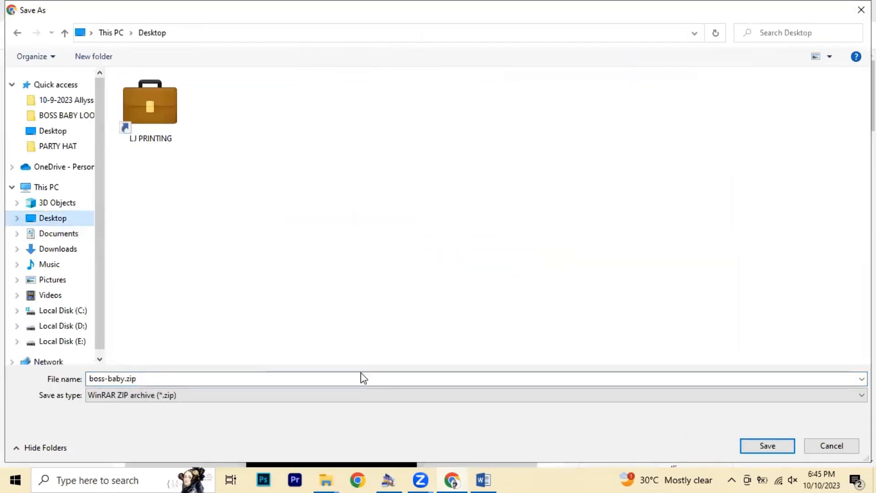
pyautogui.click(750, 449)
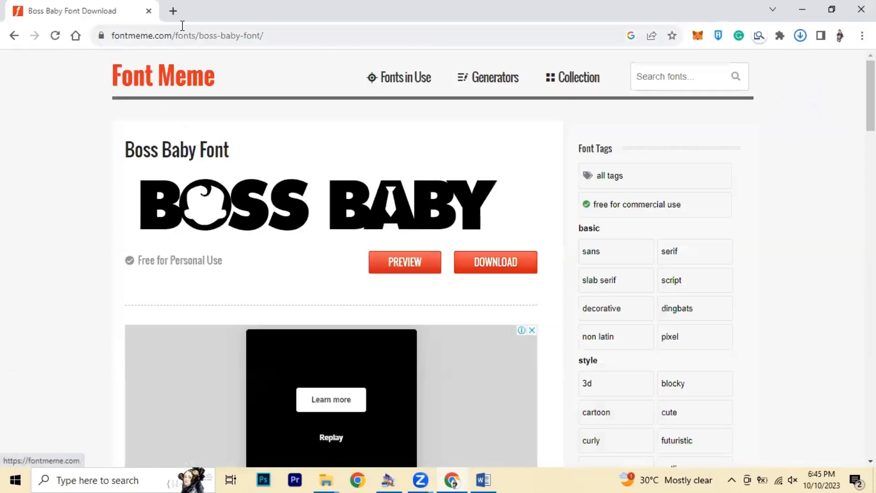
# Search Font Meme from its home page for "frozen" and open the Frozen Font movie font page.
pyautogui.click(184, 77)
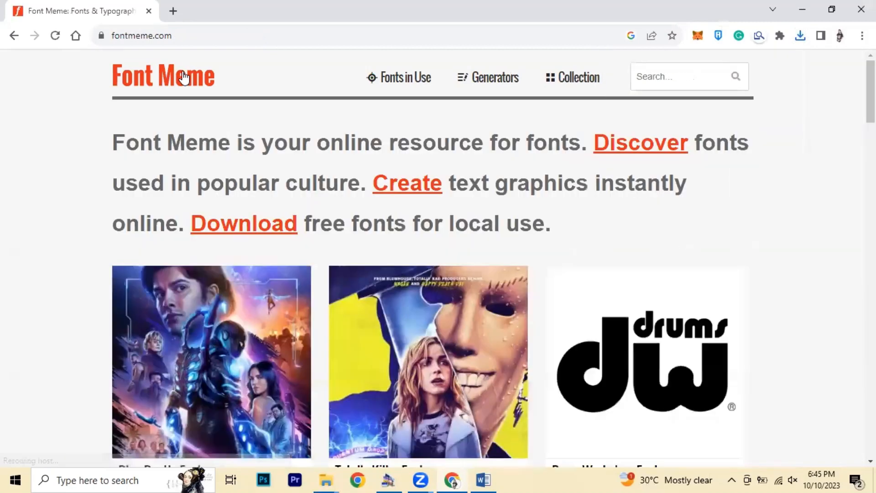
pyautogui.click(641, 82)
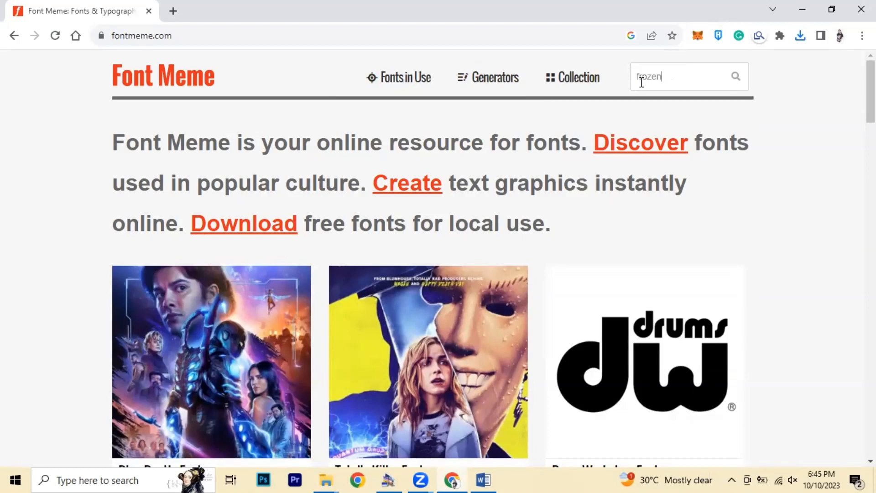
pyautogui.press('Return')
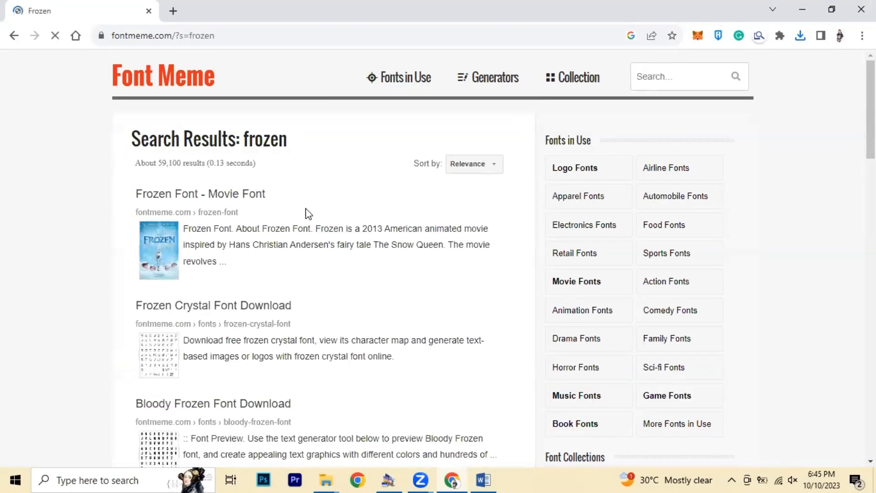
pyautogui.click(162, 246)
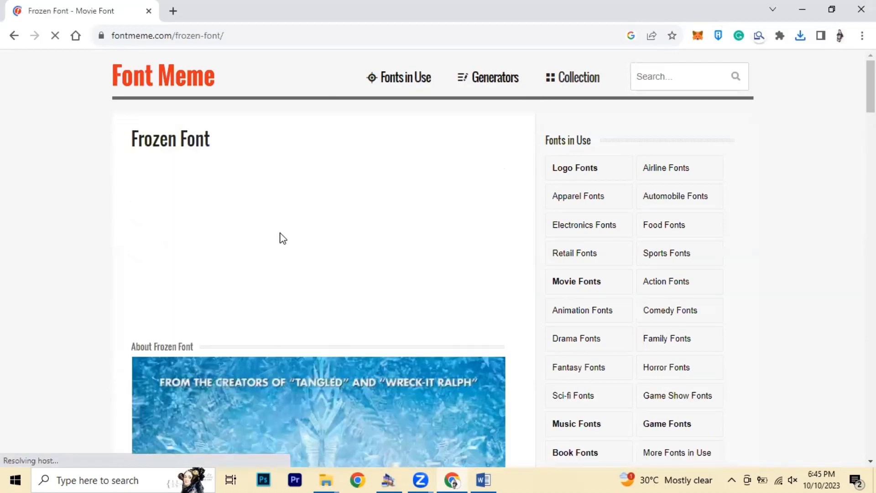
# Find the free font download sentence in the Frozen Font article and follow its link to the Ice Kingdom font page.
pyautogui.scroll(-1, 280, 236)
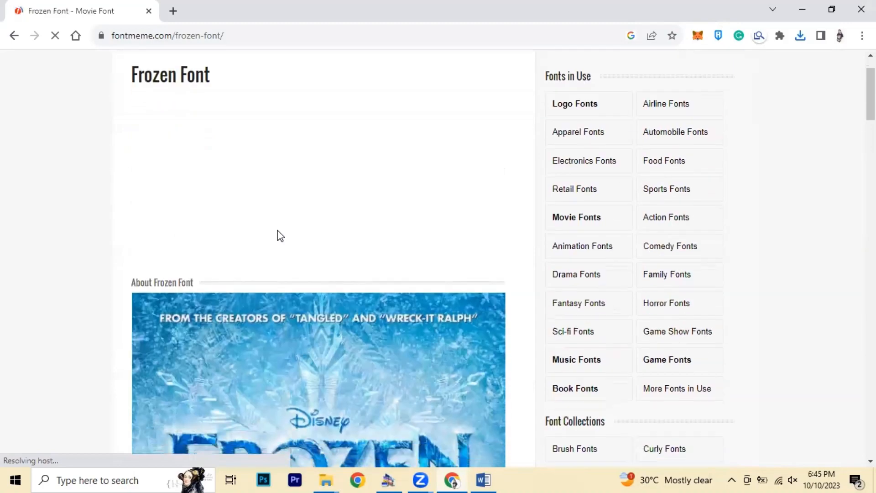
pyautogui.scroll(-5, 279, 235)
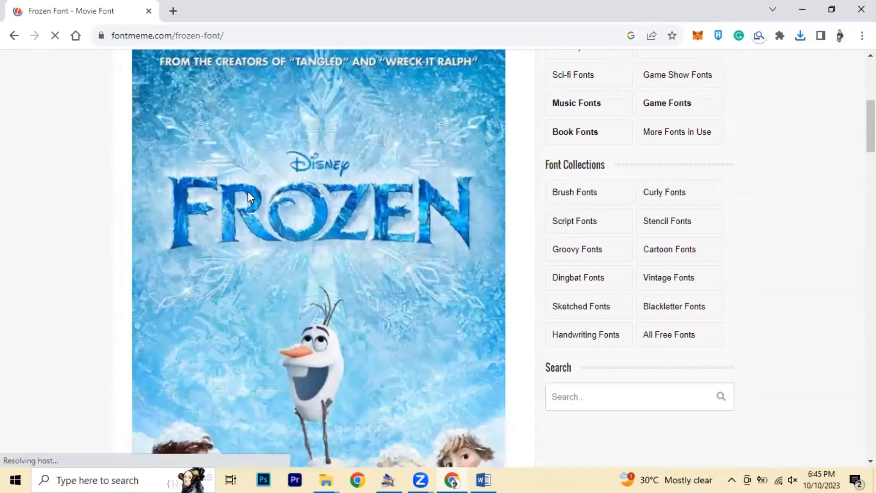
pyautogui.scroll(-10, 355, 247)
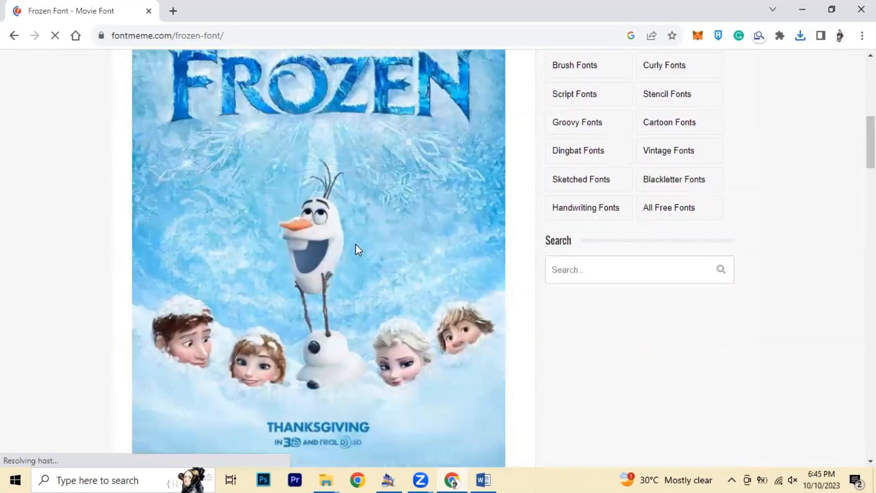
pyautogui.scroll(-2, 305, 189)
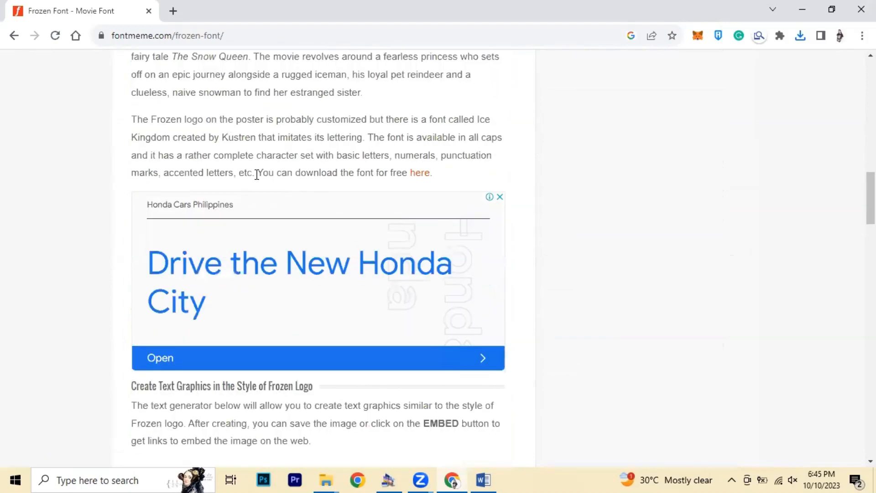
pyautogui.moveTo(257, 174); pyautogui.dragTo(431, 172)
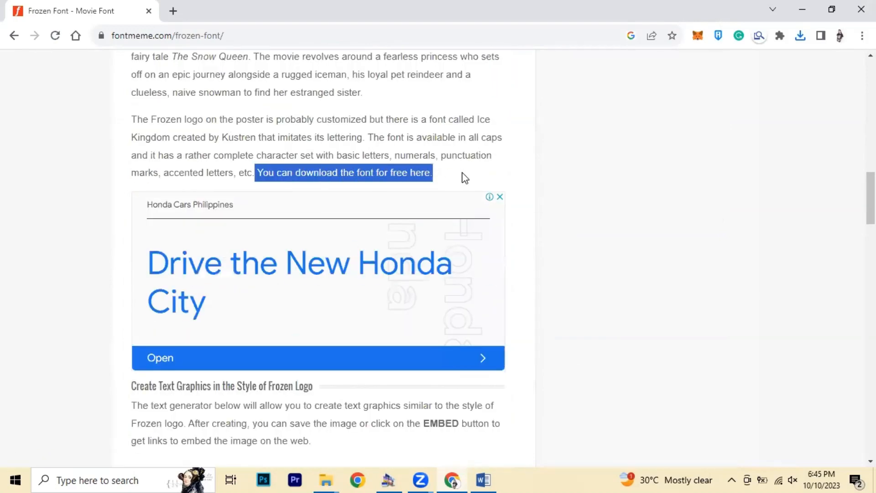
pyautogui.click(421, 173)
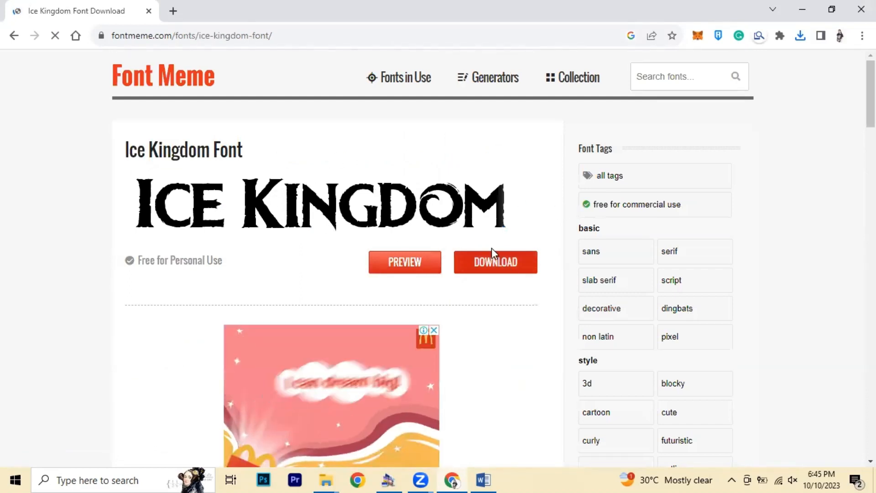
# Download the Ice Kingdom font as ice-kingdom.zip to the Desktop and minimize the browser.
pyautogui.click(520, 264)
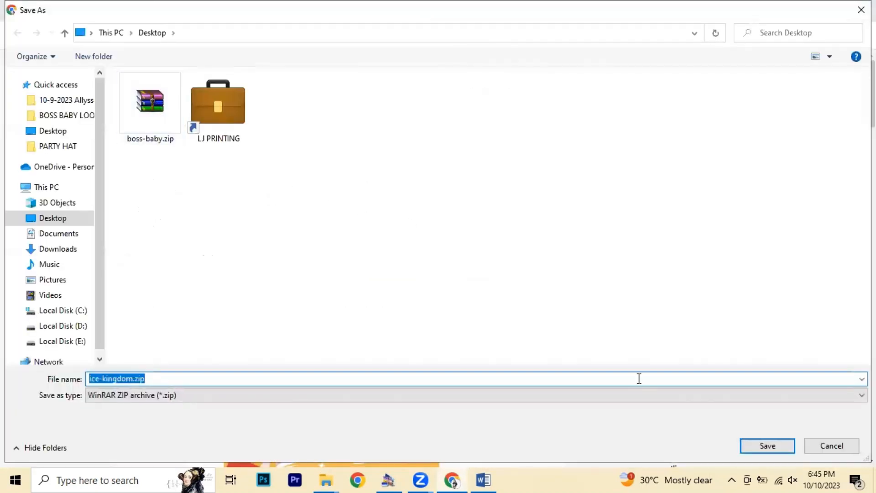
pyautogui.click(769, 446)
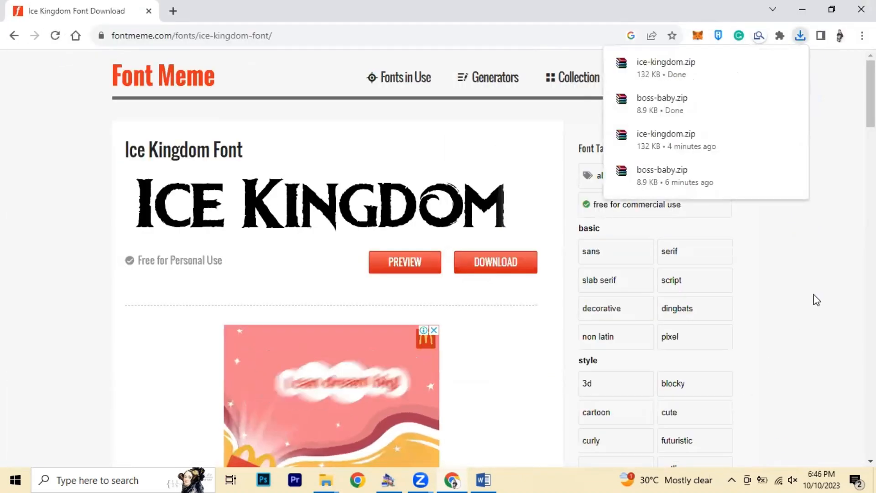
pyautogui.click(802, 11)
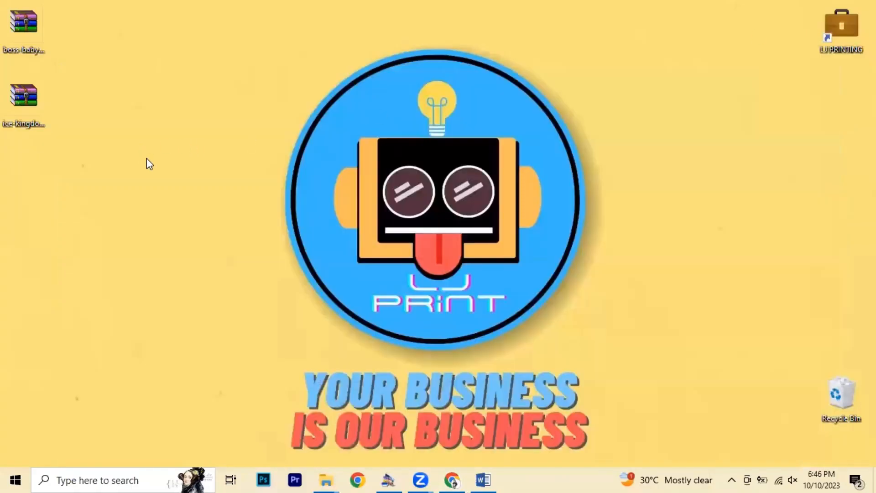
# Extract ice-kingdom.zip and boss-baby.zip on the desktop, each into its own folder named after the archive.
pyautogui.doubleClick(23, 109)
pyautogui.rightClick(21, 110)
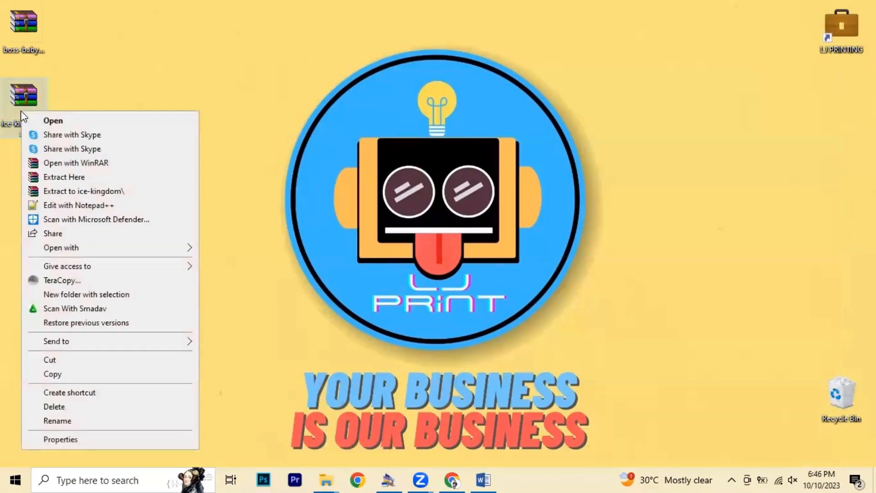
pyautogui.click(69, 191)
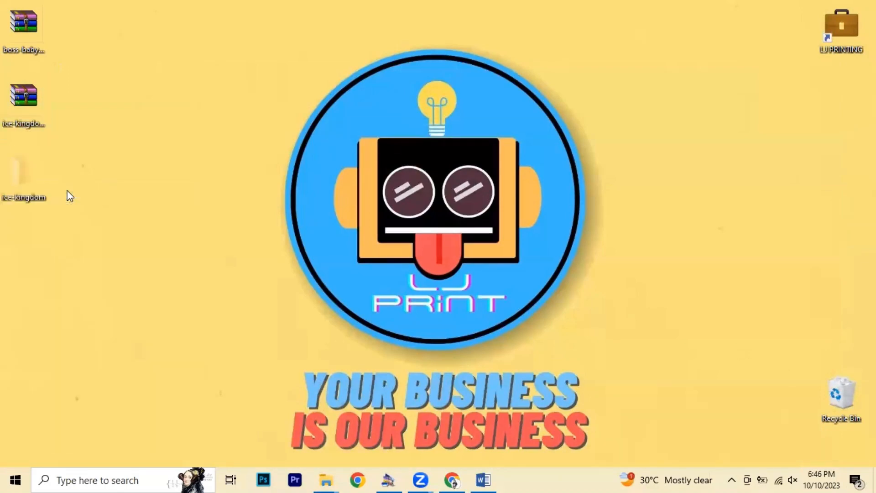
pyautogui.rightClick(18, 25)
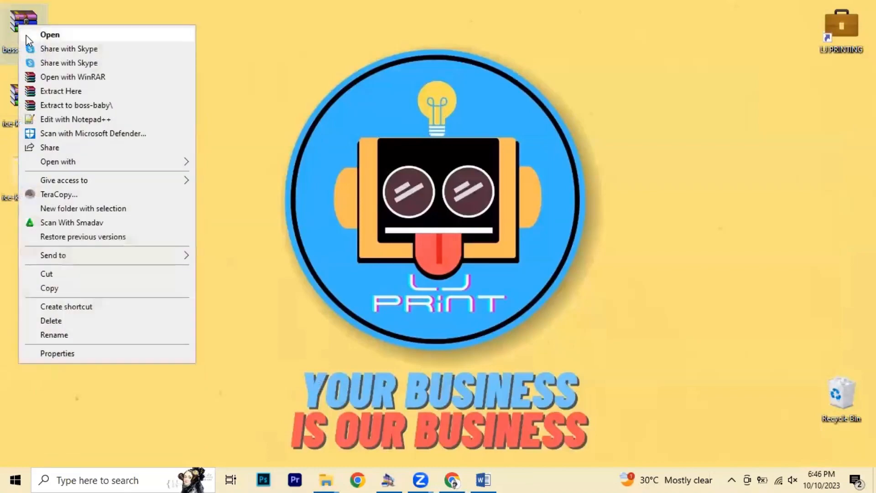
pyautogui.click(65, 105)
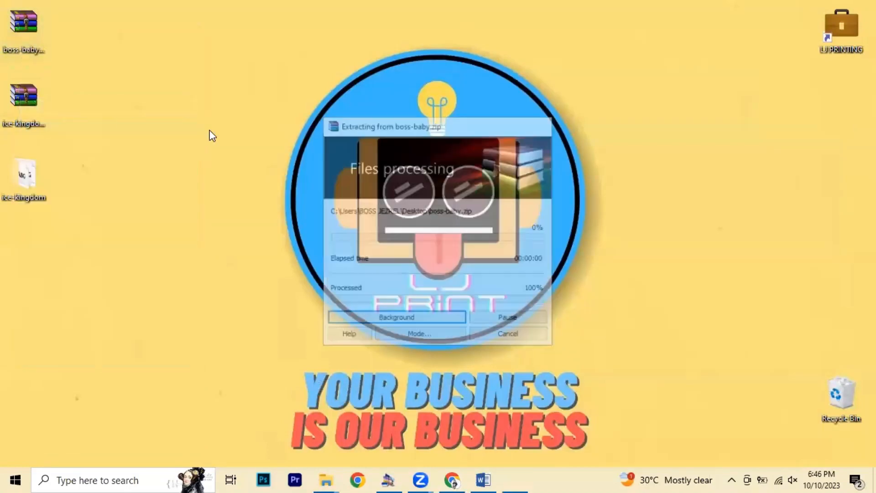
# Create a new desktop folder named "downloaded fonts".
pyautogui.rightClick(138, 167)
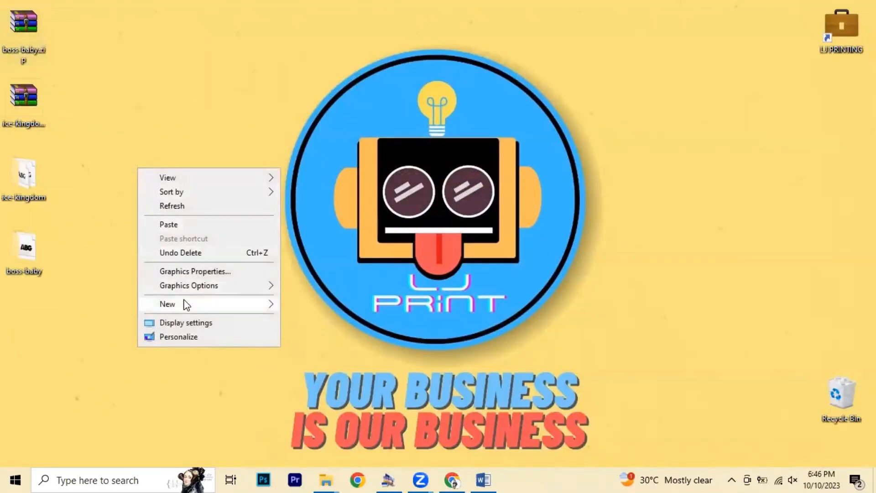
pyautogui.moveTo(187, 305)
pyautogui.click(294, 305)
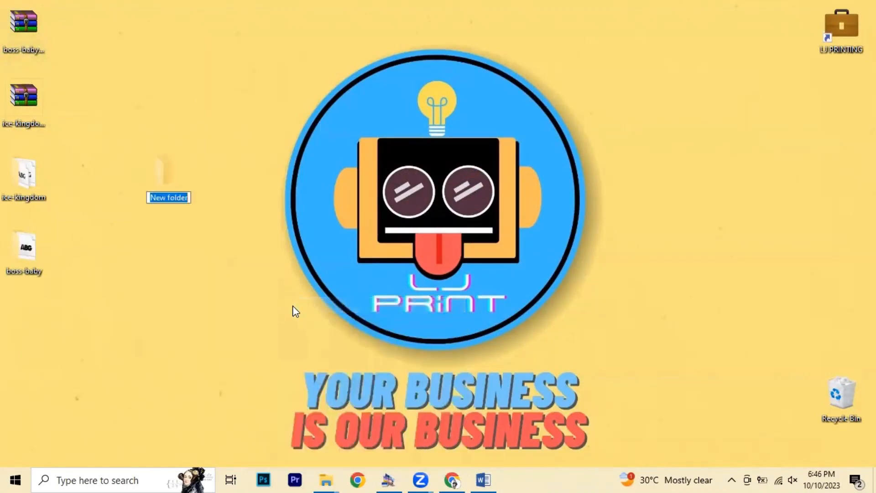
pyautogui.write('dow')
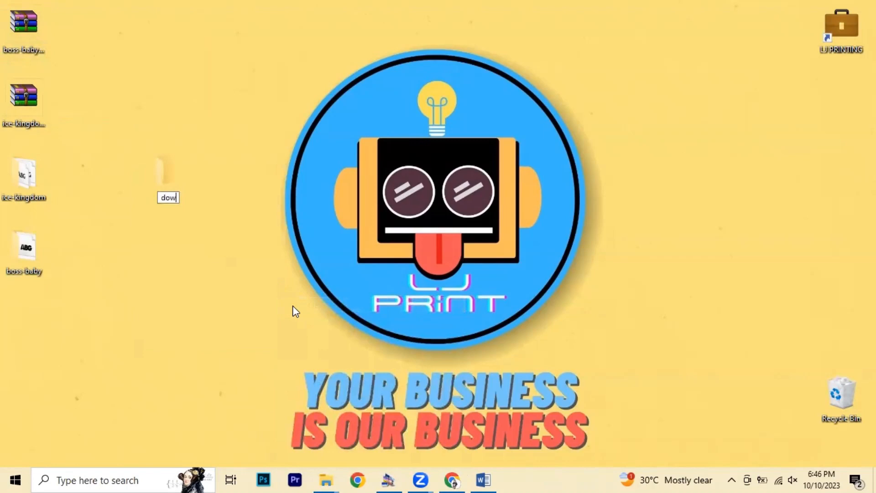
pyautogui.write('nloaded f')
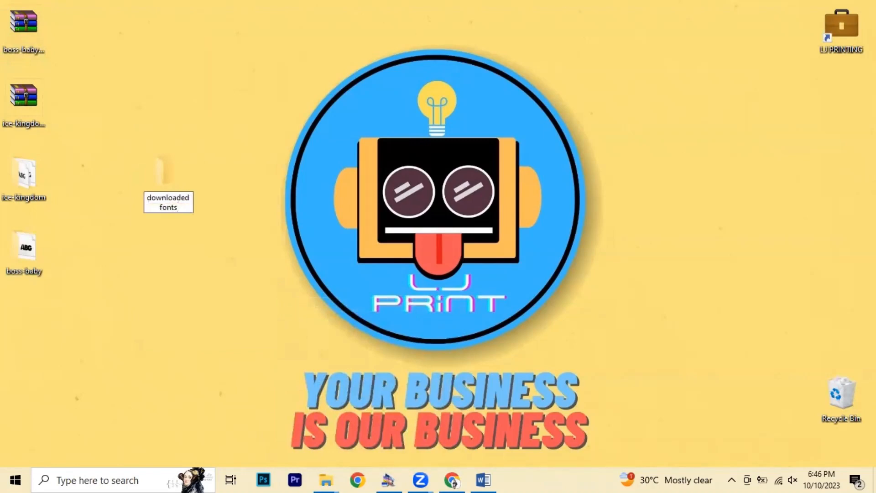
pyautogui.write('onts')
pyautogui.press('Return')
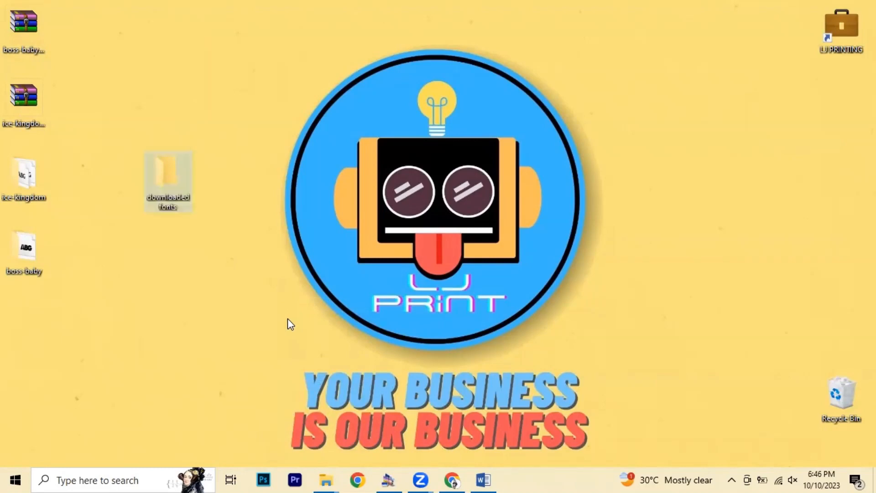
# Move Icekingdom.otf from the ice-kingdom folder into the "downloaded fonts" folder.
pyautogui.doubleClick(9, 185)
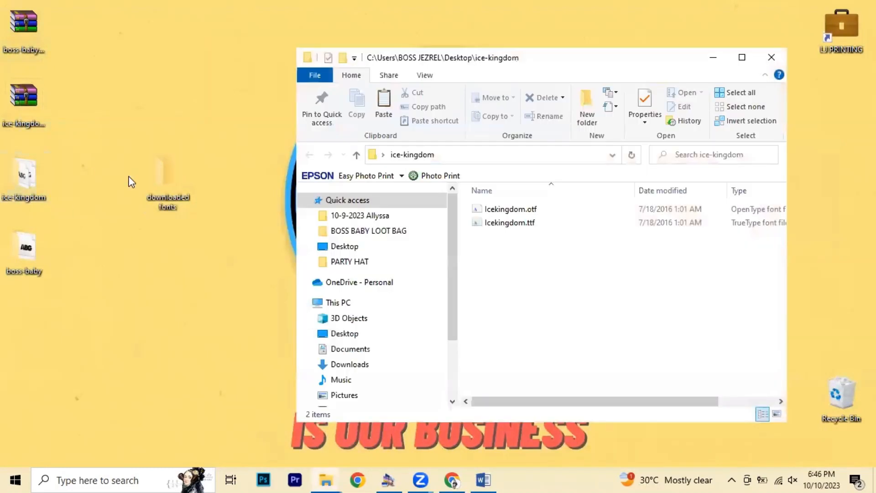
pyautogui.click(505, 212)
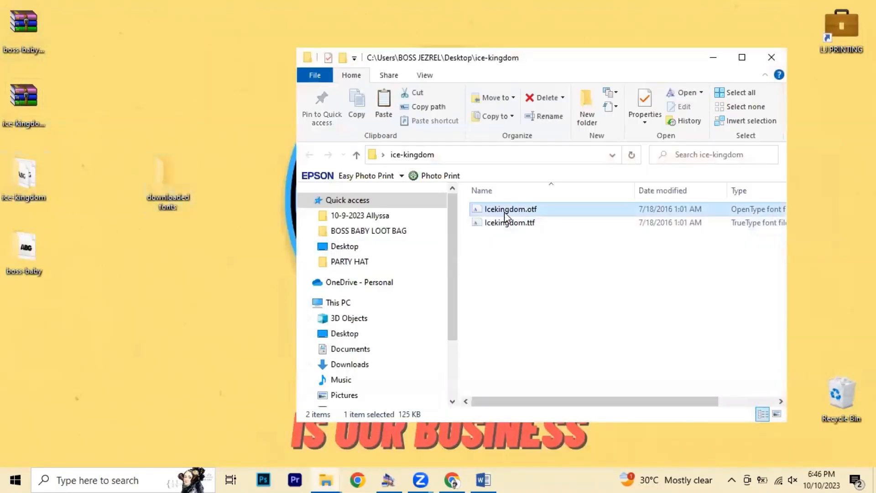
pyautogui.moveTo(523, 213); pyautogui.dragTo(164, 188)
pyautogui.click(206, 301)
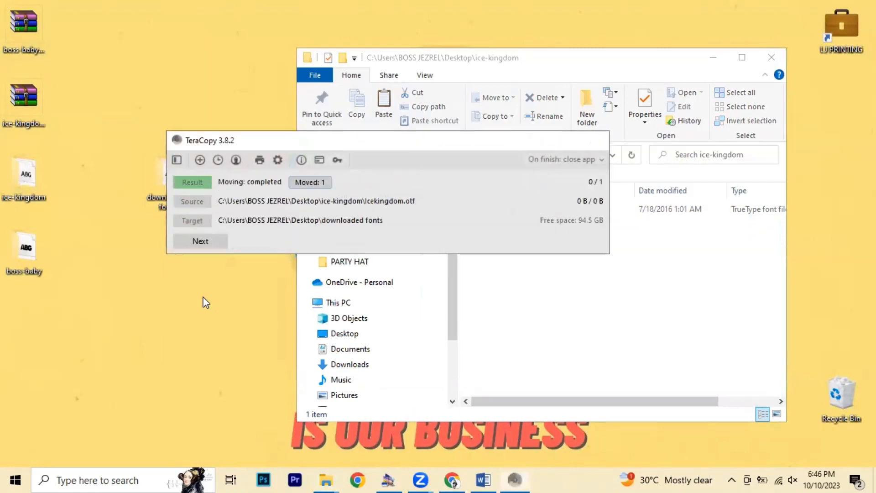
# Move Boss Baby.otf from the boss-baby folder into the "downloaded fonts" folder on the desktop.
pyautogui.click(26, 247)
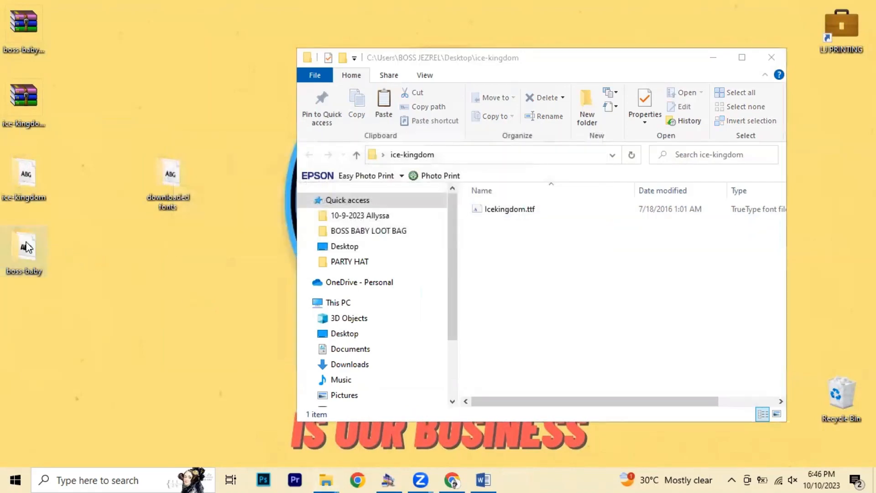
pyautogui.doubleClick(27, 247)
pyautogui.click(509, 228)
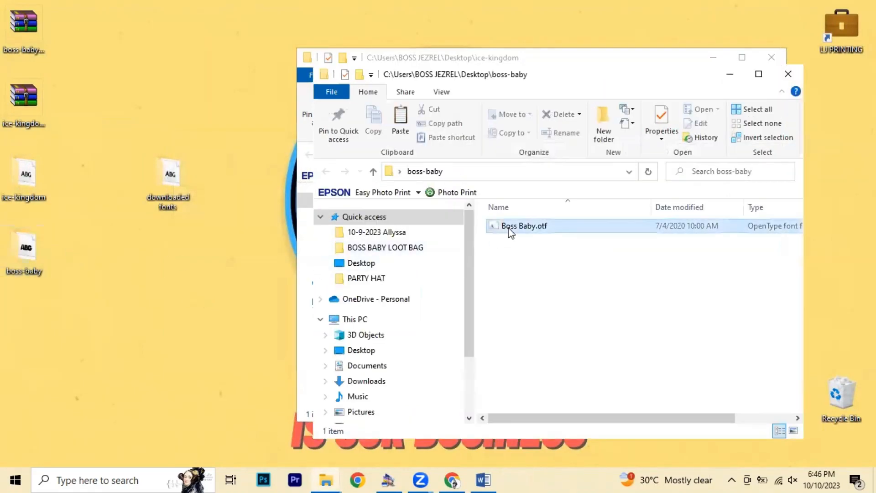
pyautogui.moveTo(510, 233); pyautogui.dragTo(180, 189)
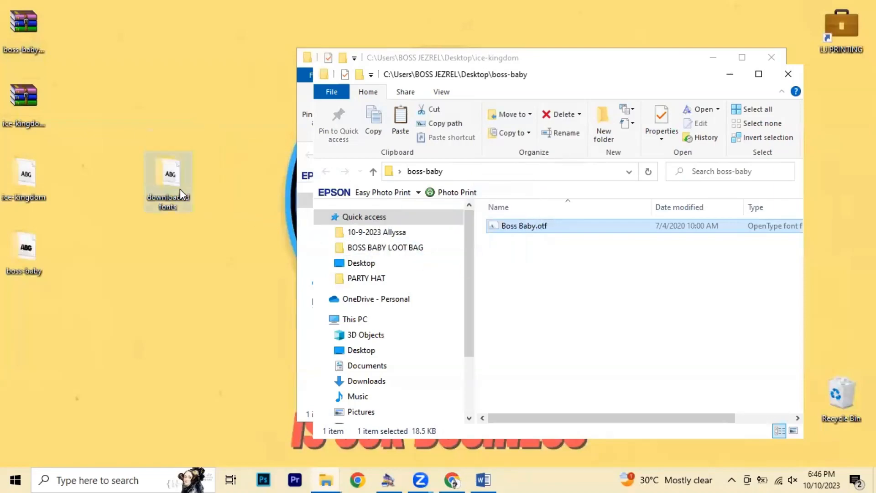
pyautogui.click(235, 303)
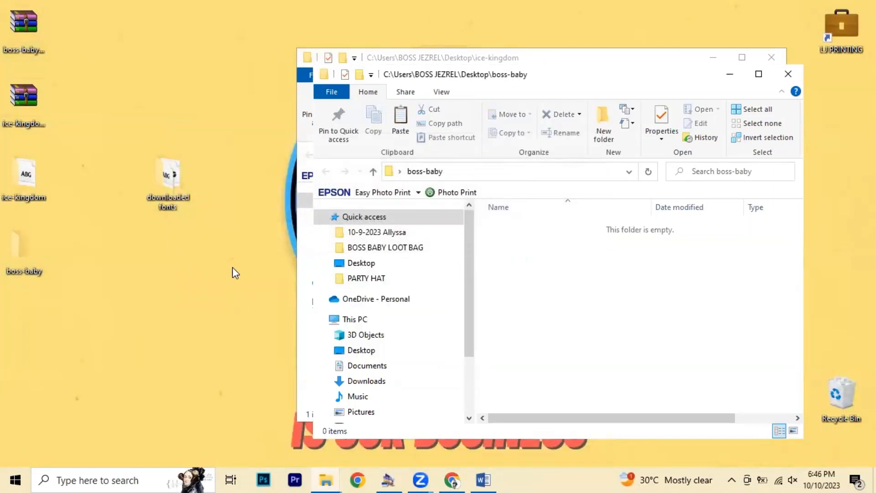
# Delete the boss-baby and ice-kingdom archives and folders from the desktop and move "downloaded fonts" to the desktop's upper-left corner.
pyautogui.moveTo(73, 302); pyautogui.dragTo(3, 6)
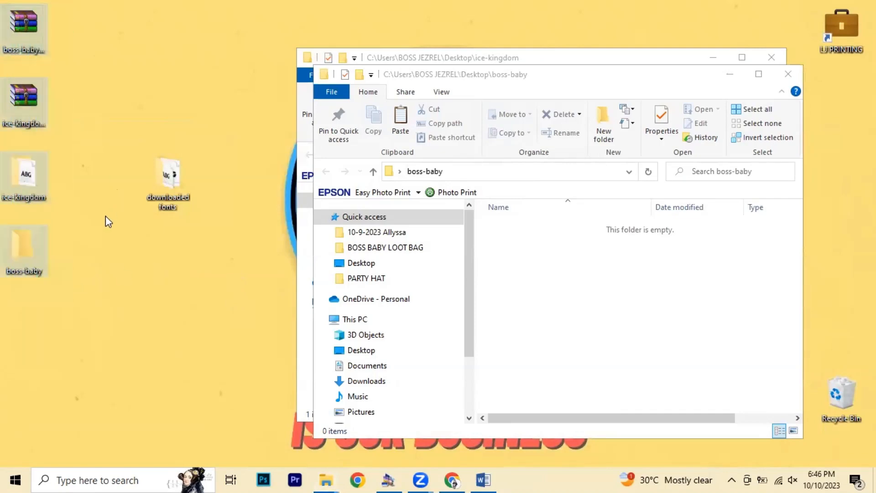
pyautogui.press('Delete')
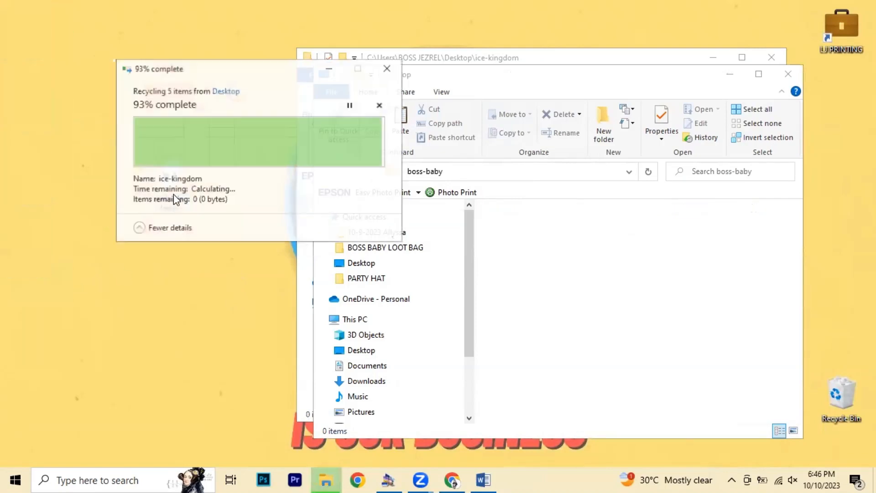
pyautogui.click(788, 73)
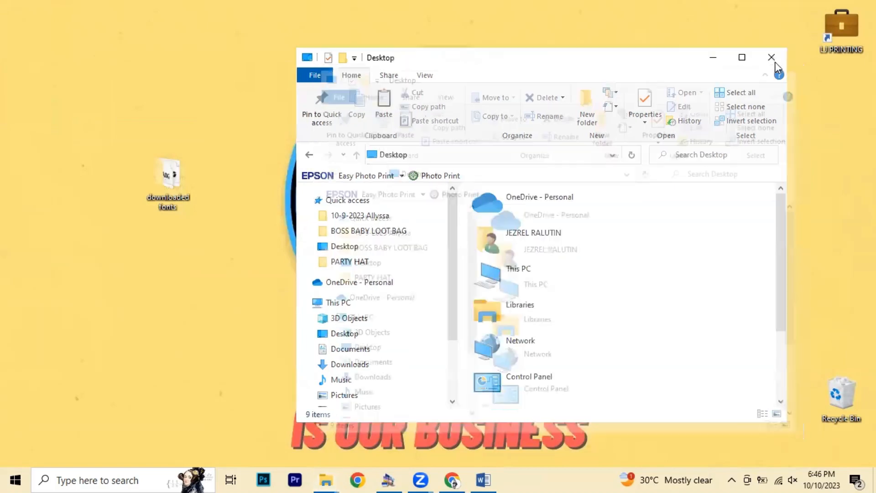
pyautogui.click(771, 57)
pyautogui.moveTo(180, 179); pyautogui.dragTo(25, 35)
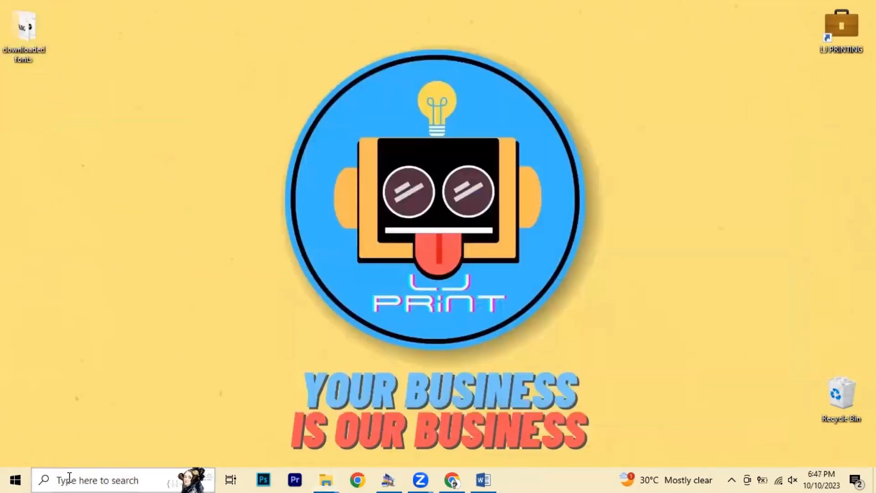
# Search Windows for "fonts" and open the Font settings.
pyautogui.click(68, 477)
pyautogui.write('fonts')
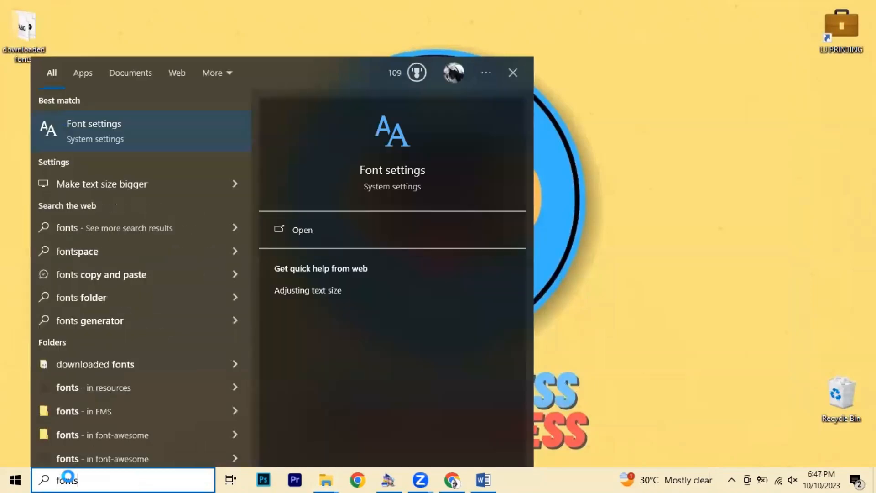
pyautogui.press('Return')
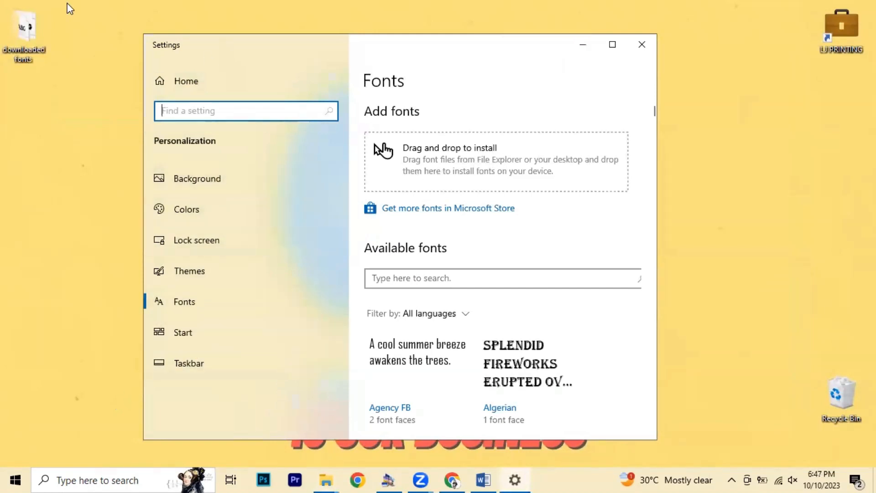
# Open the "downloaded fonts" folder and arrange its window side by side with the Fonts settings window.
pyautogui.click(23, 29)
pyautogui.doubleClick(16, 41)
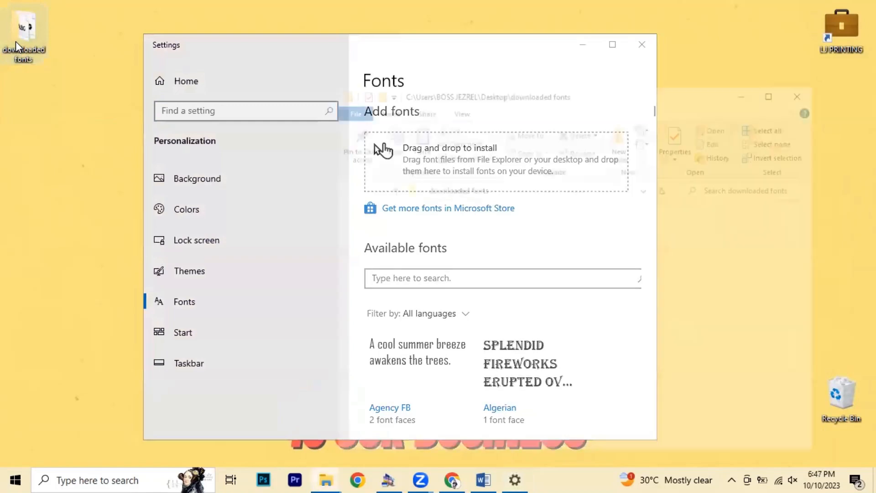
pyautogui.click(288, 51)
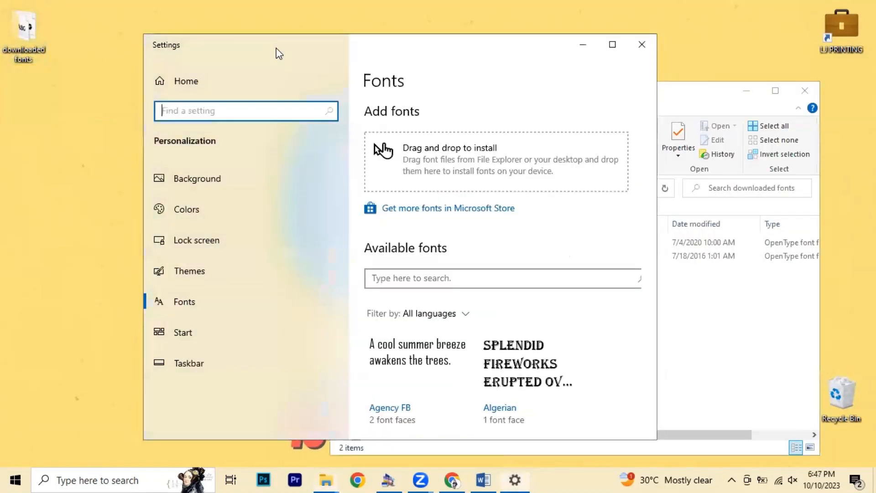
pyautogui.moveTo(275, 48); pyautogui.dragTo(144, 48)
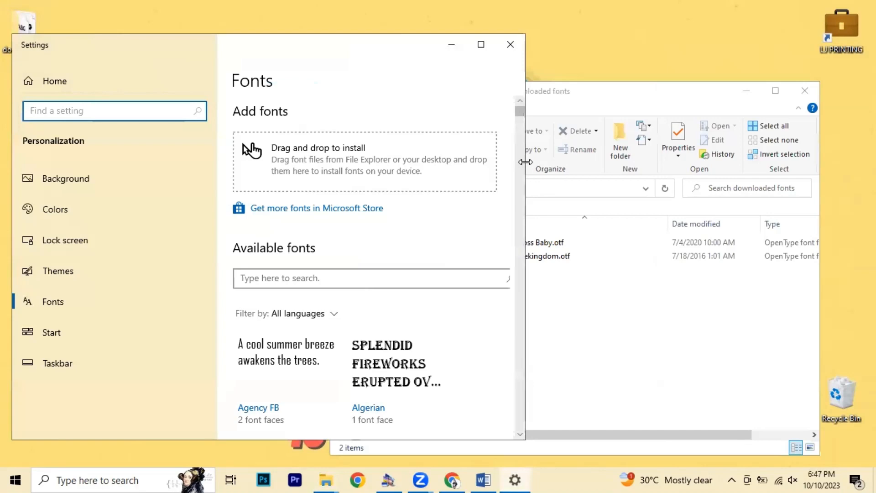
pyautogui.moveTo(526, 162); pyautogui.dragTo(333, 162)
pyautogui.moveTo(505, 91); pyautogui.dragTo(520, 37)
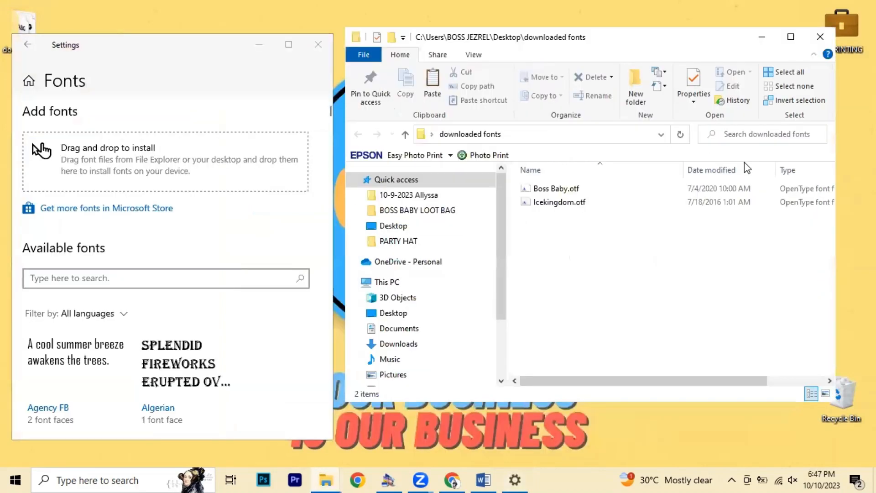
pyautogui.moveTo(836, 216); pyautogui.dragTo(673, 216)
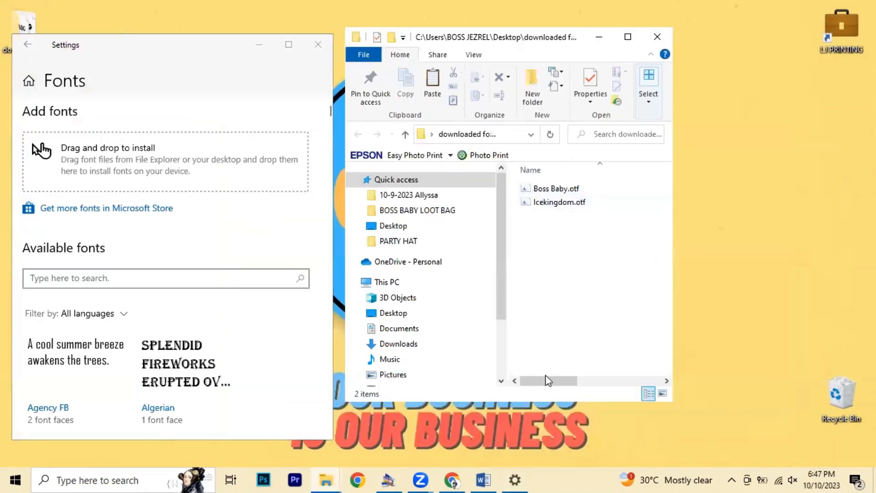
pyautogui.moveTo(540, 401); pyautogui.dragTo(541, 439)
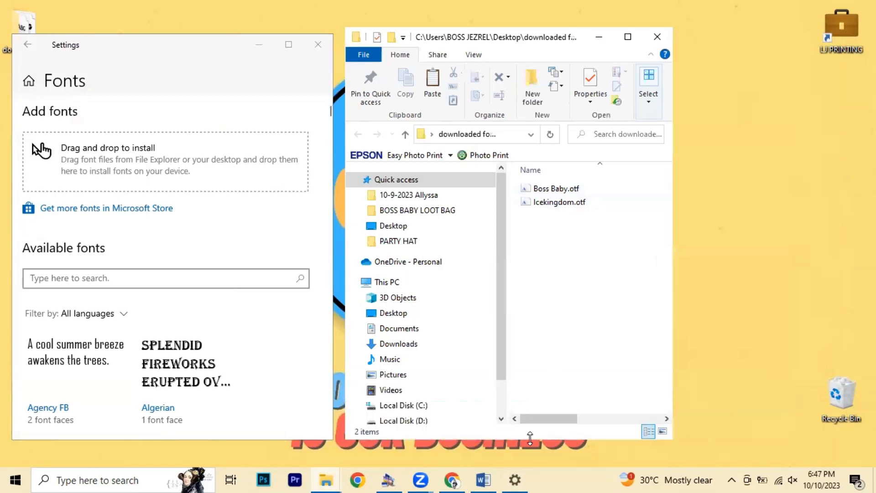
# Install Boss Baby.otf through the Fonts settings and check for it among the available fonts.
pyautogui.moveTo(537, 194); pyautogui.dragTo(118, 170)
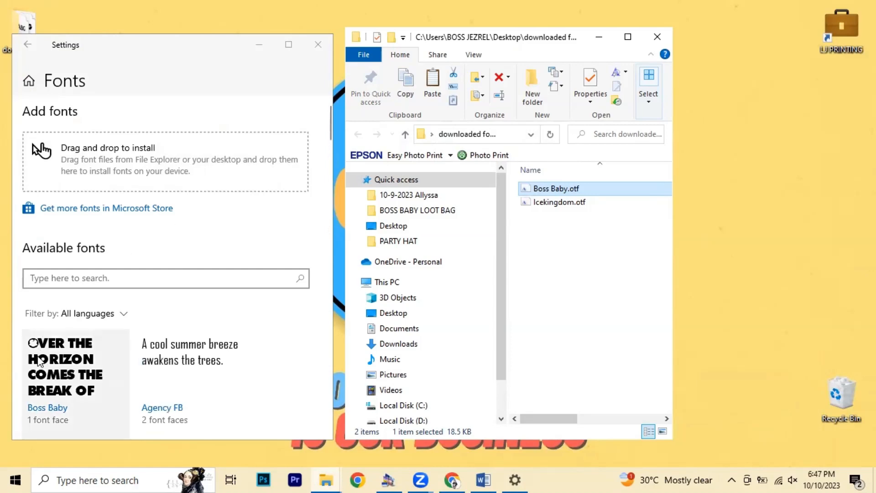
pyautogui.scroll(-1, 75, 356)
pyautogui.scroll(1, 76, 354)
pyautogui.scroll(-1, 64, 364)
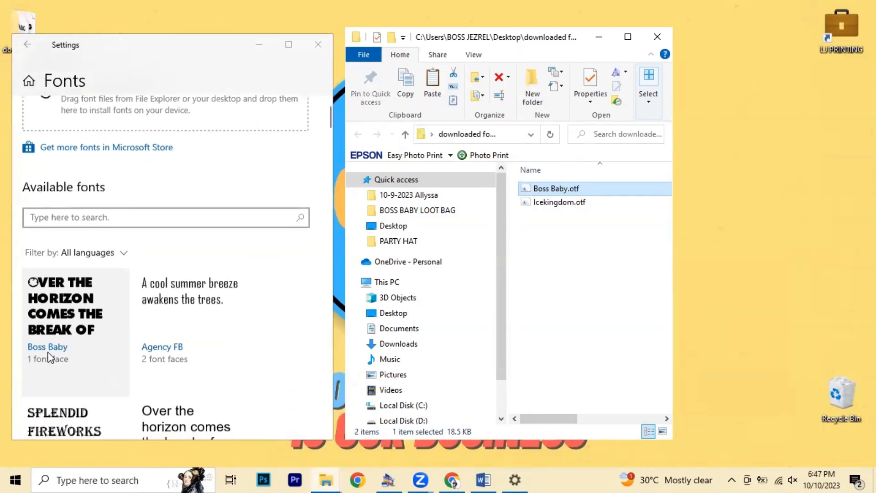
pyautogui.scroll(1, 50, 357)
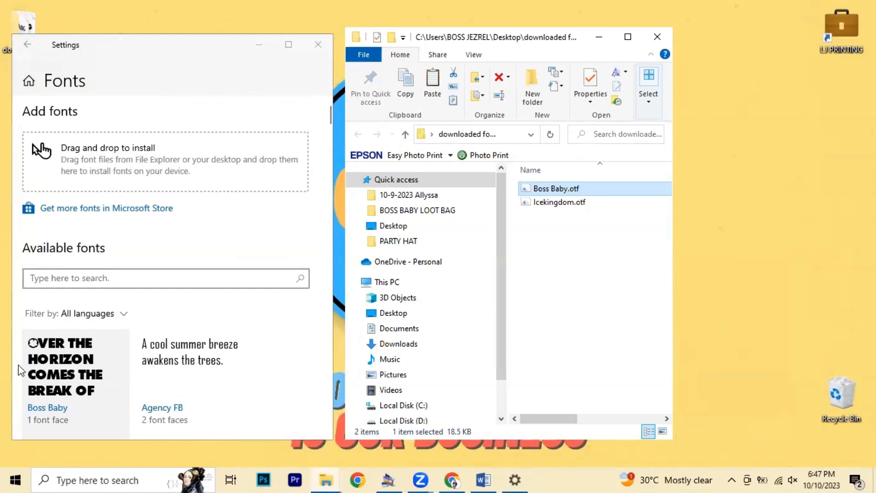
# Install Icekingdom.otf through the Fonts settings and close the folder and settings windows.
pyautogui.click(538, 205)
pyautogui.moveTo(555, 208); pyautogui.dragTo(131, 165)
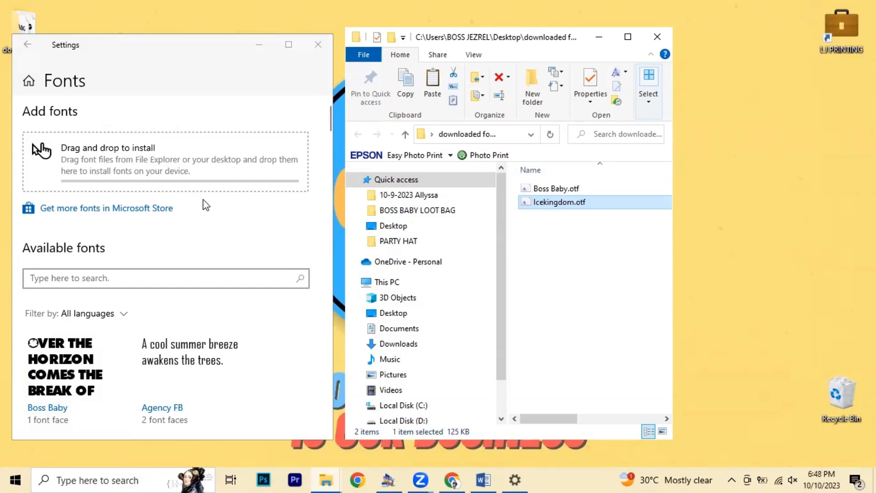
pyautogui.scroll(-1, 203, 200)
pyautogui.scroll(1, 205, 201)
pyautogui.click(219, 219)
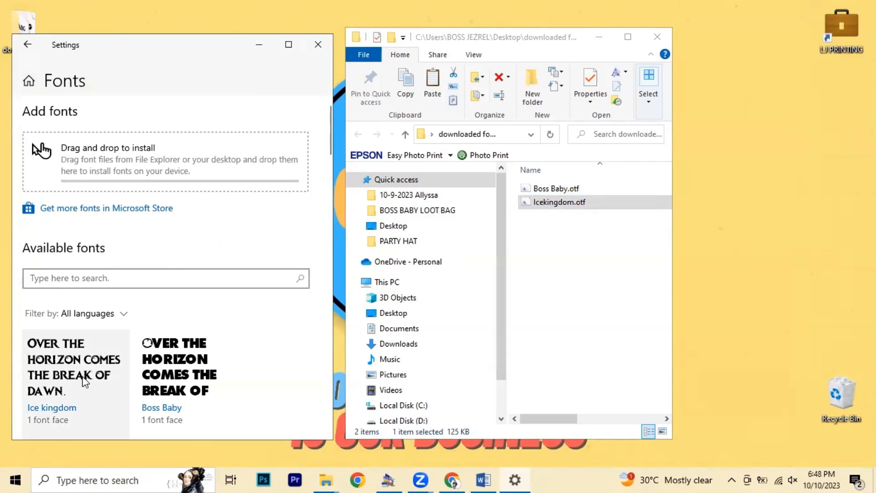
pyautogui.click(657, 36)
pyautogui.click(323, 43)
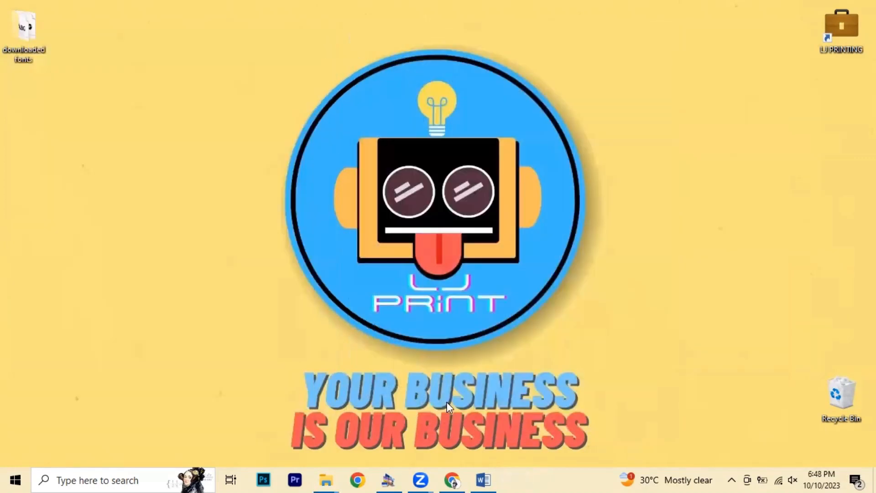
# Switch to the party hat template in Word and set the curved "I AM THE BOSS" text to the Boss Baby font.
pyautogui.click(488, 479)
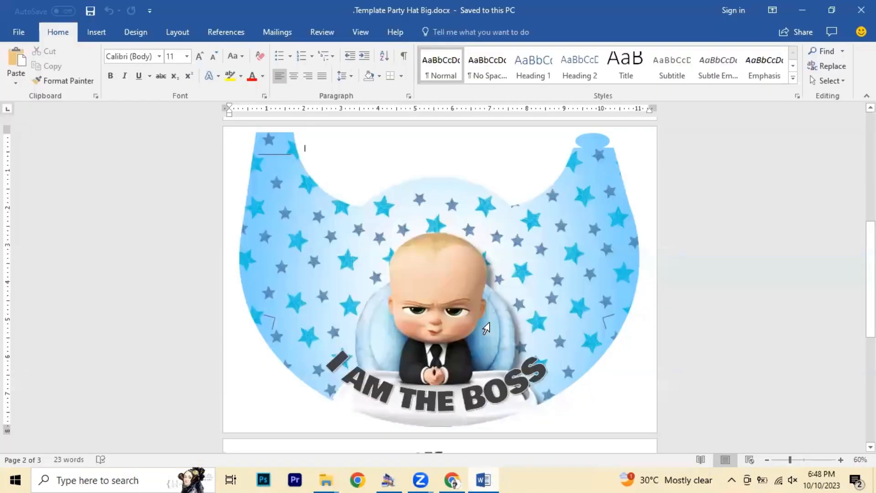
pyautogui.tripleClick(488, 392)
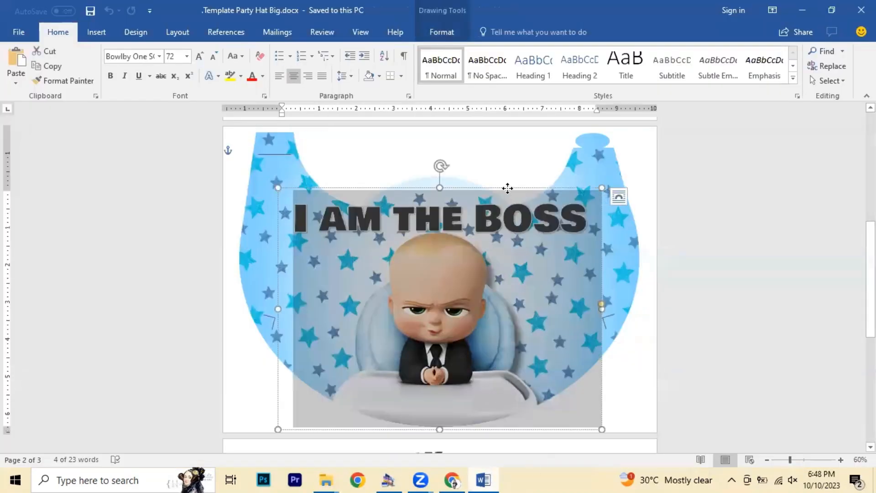
pyautogui.click(161, 57)
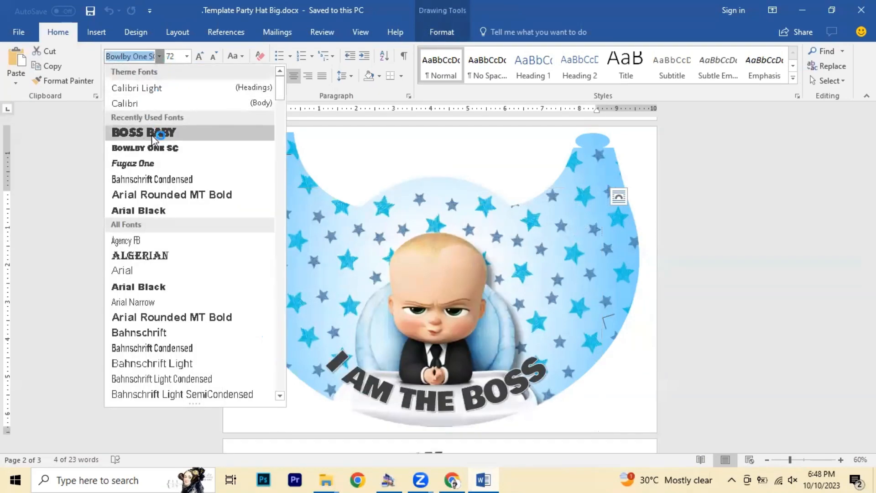
pyautogui.click(164, 137)
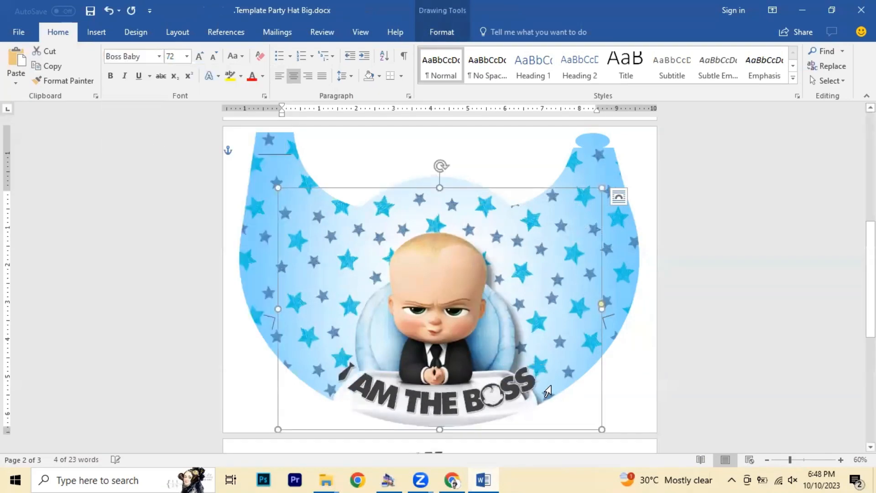
pyautogui.click(673, 383)
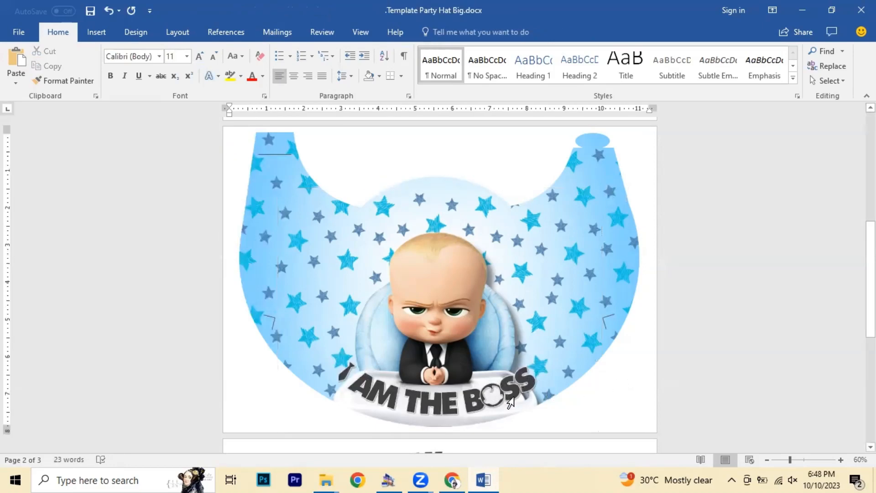
# Shift the "I AM THE BOSS" text box slightly to the left on the party hat.
pyautogui.click(509, 398)
pyautogui.click(601, 413)
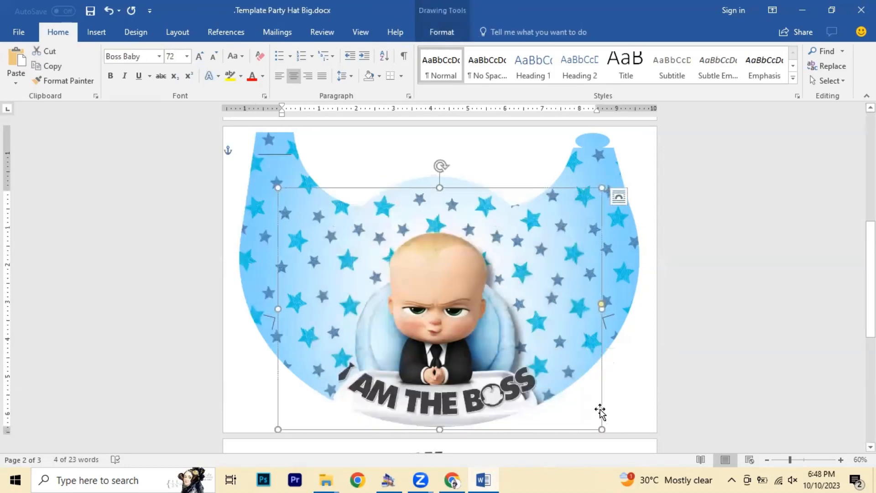
pyautogui.click(722, 401)
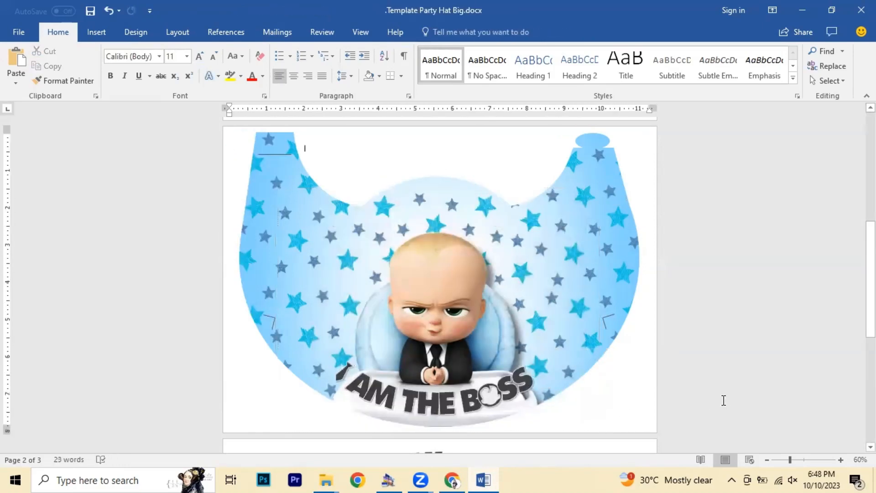
# Change the font of the curved "I AM THE BOSS" text to Ice kingdom.
pyautogui.click(513, 393)
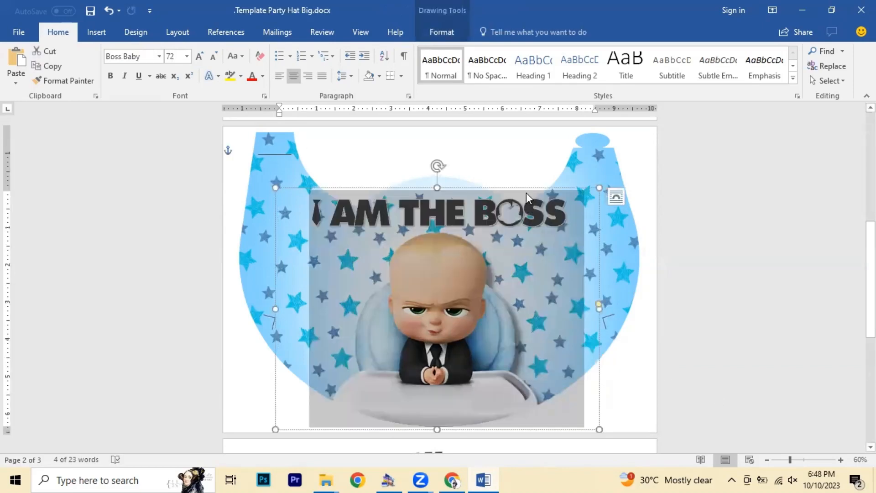
pyautogui.click(520, 196)
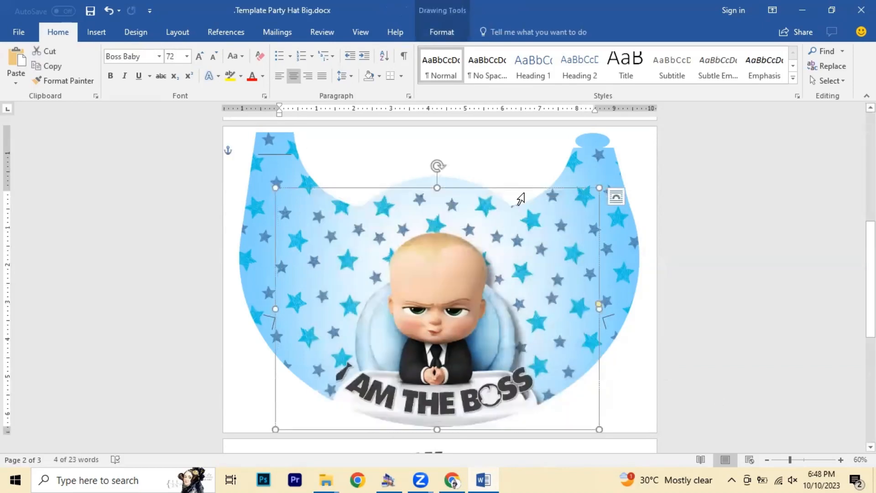
pyautogui.click(158, 56)
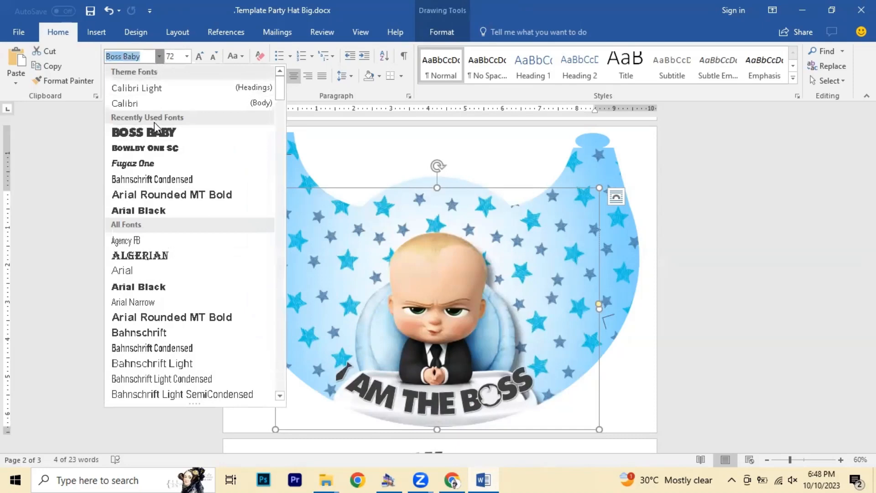
pyautogui.write('Ice kingdom')
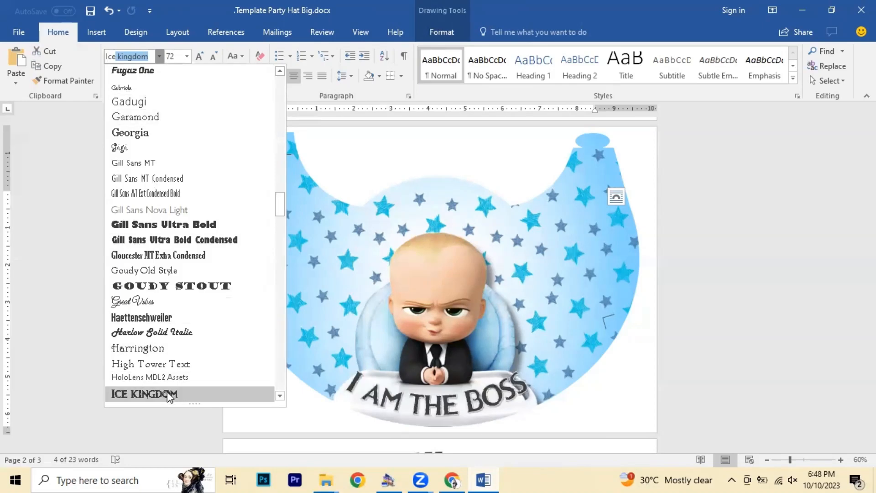
pyautogui.scroll(-2, 165, 395)
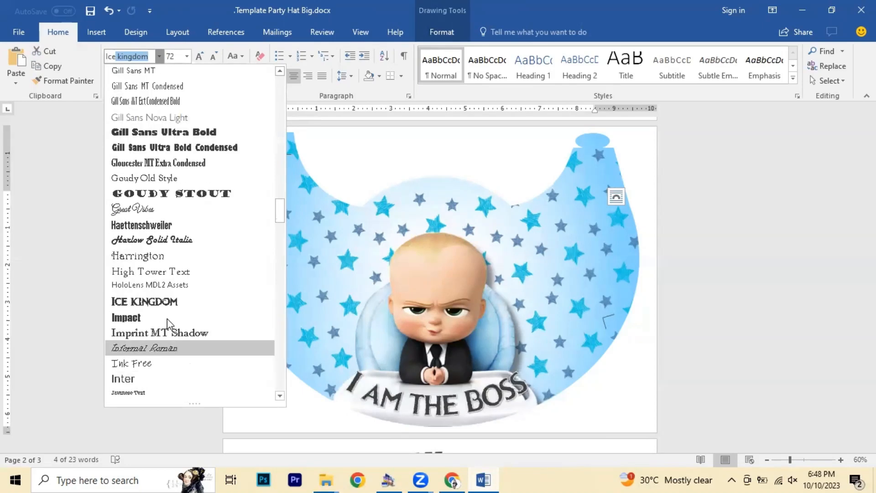
pyautogui.click(145, 305)
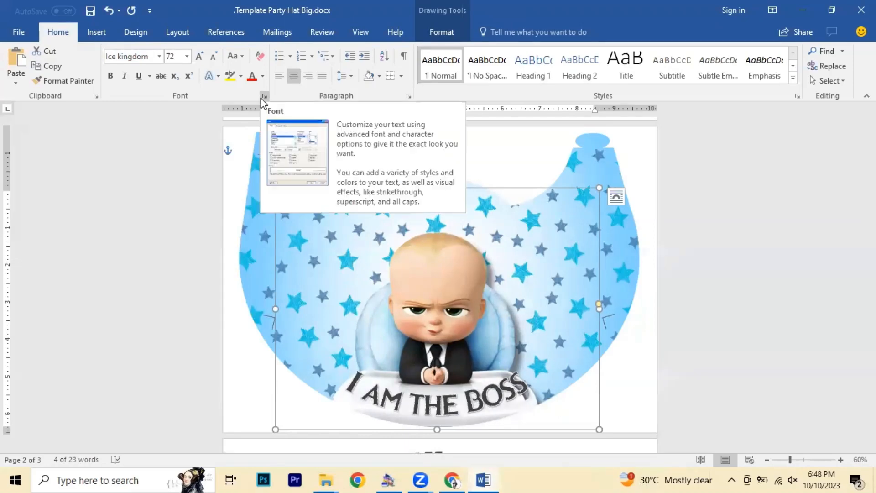
# Set the curved "I AM THE BOSS" text back to the Boss Baby font and deselect it.
pyautogui.click(159, 57)
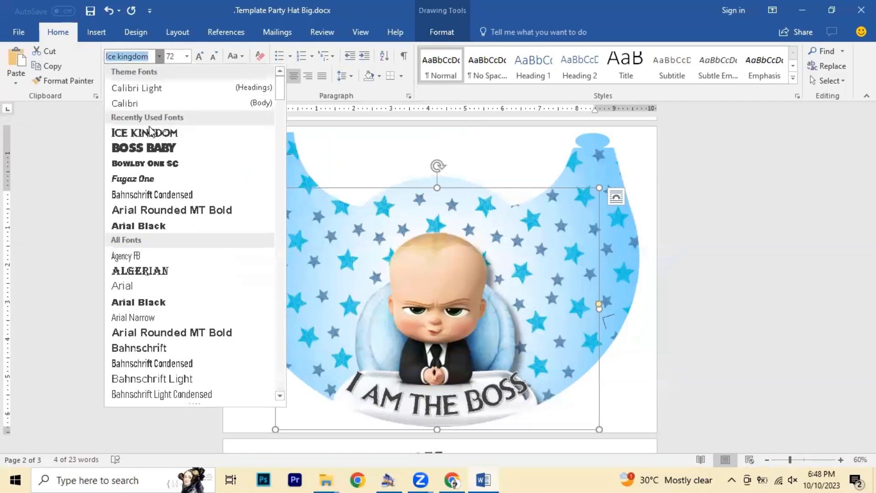
pyautogui.click(150, 148)
pyautogui.click(735, 277)
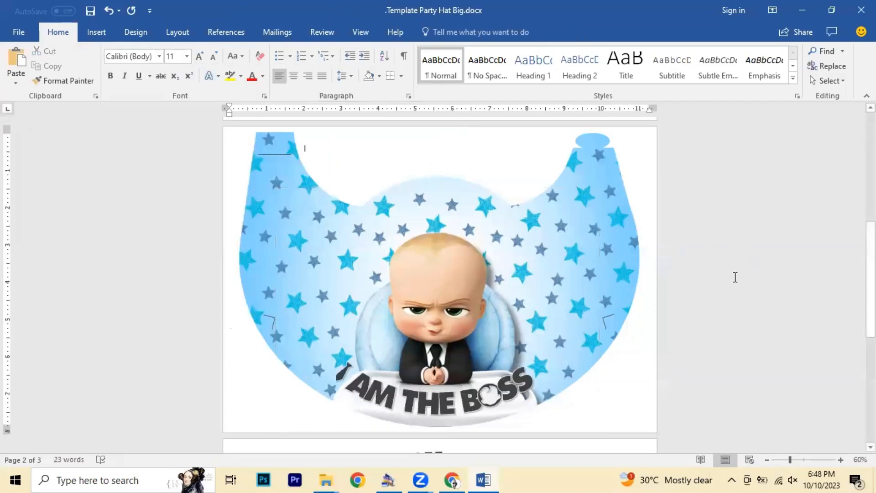
# Nudge the "I AM THE BOSS" text box very slightly to the right on the party hat and deselect it.
pyautogui.click(534, 372)
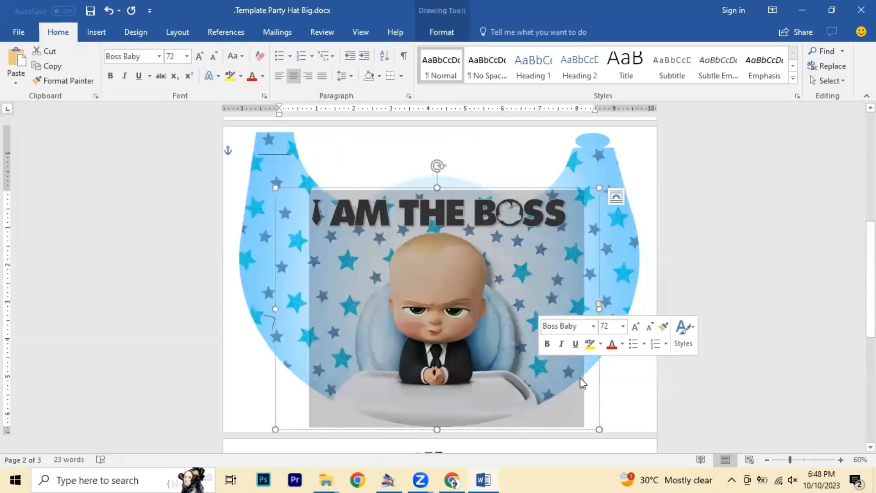
pyautogui.click(598, 382)
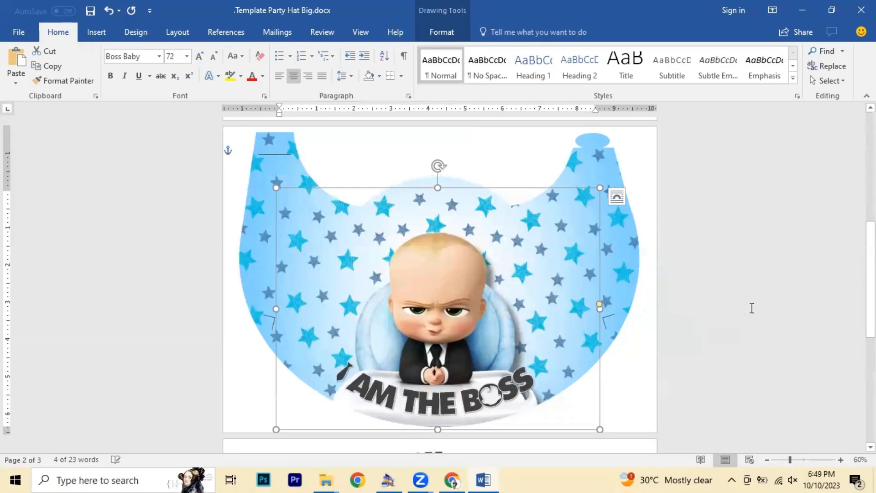
pyautogui.click(753, 308)
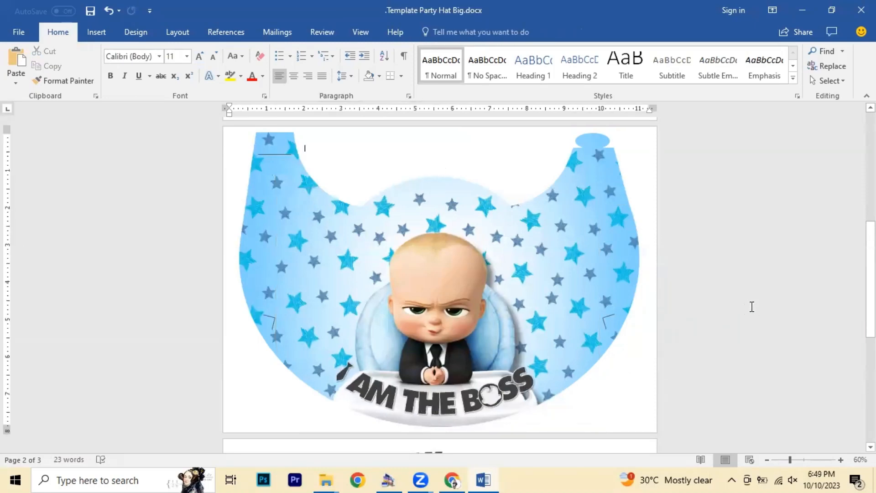
# Save the party hat document and minimize its window to show the desktop.
pyautogui.hotkey('ctrl', 's')
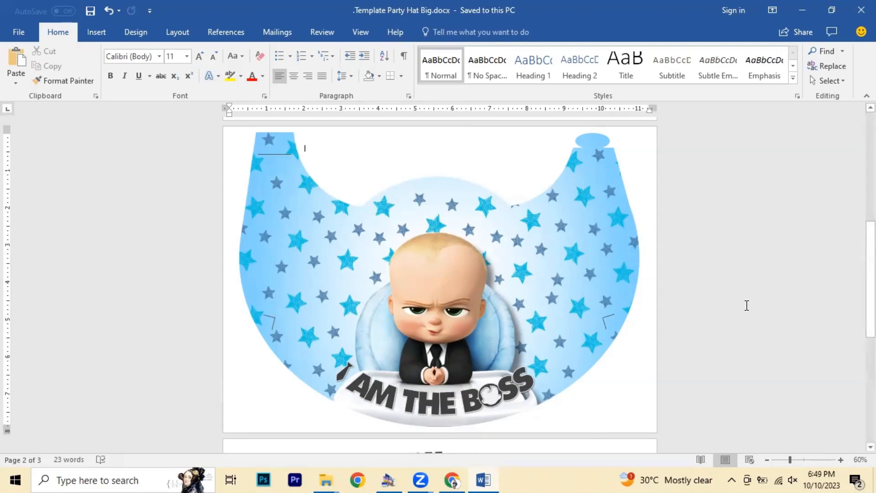
pyautogui.click(801, 9)
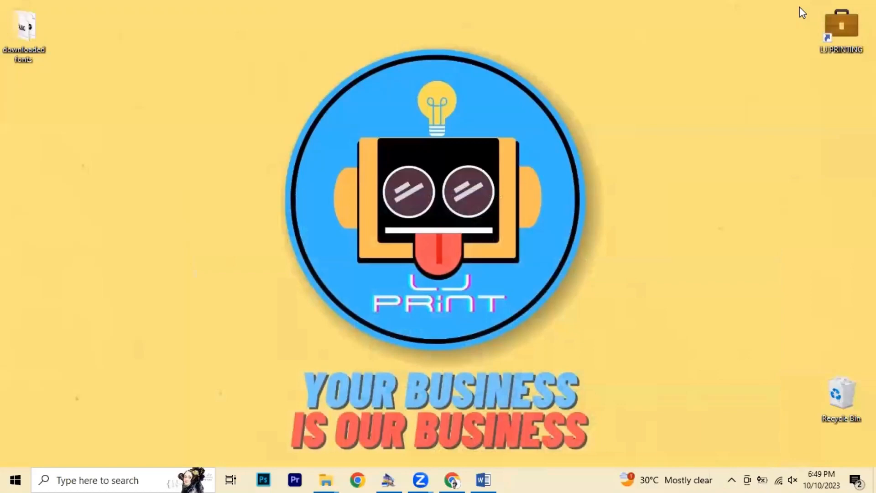